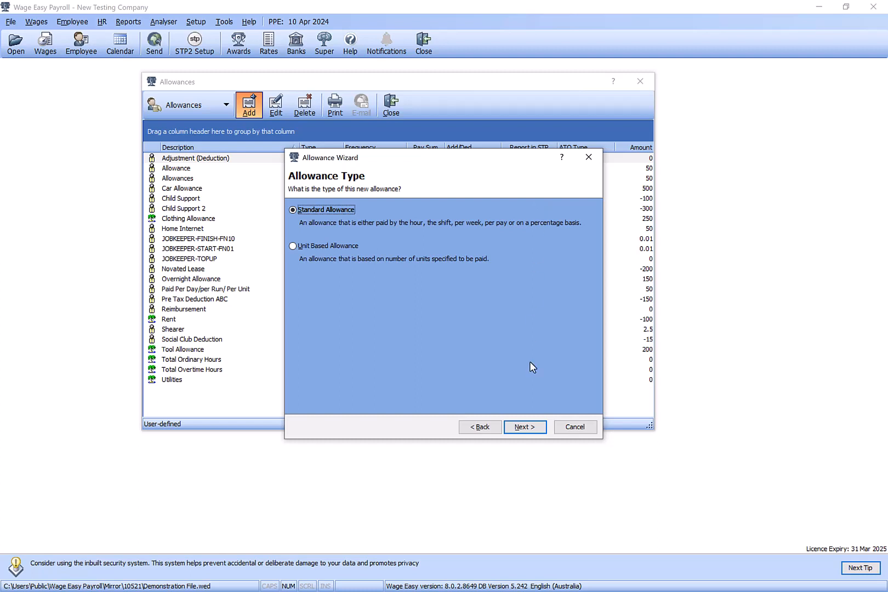
# Step: Choose a Standard Allowance as the type for the new allowance and describe it as Test Allowance
pyautogui.click(527, 427)
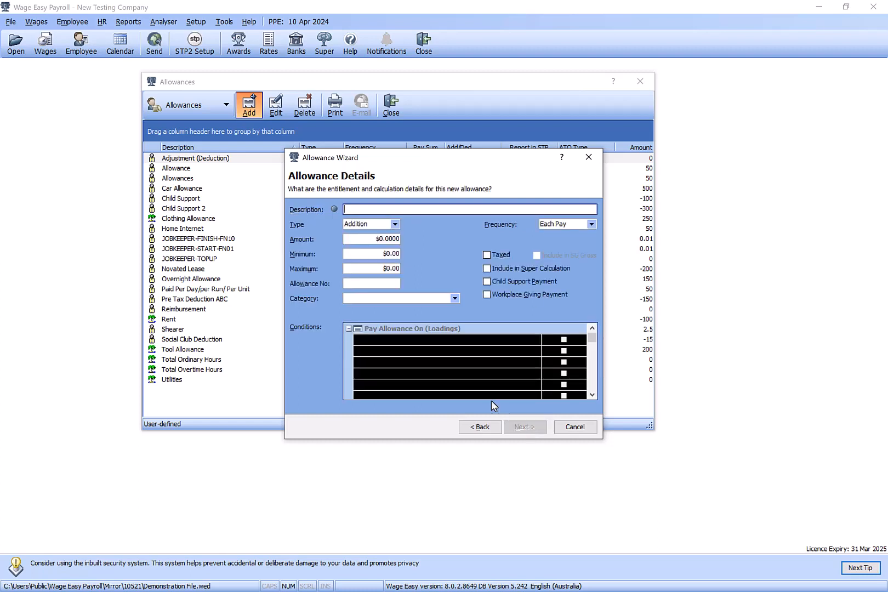
pyautogui.click(480, 427)
pyautogui.click(525, 427)
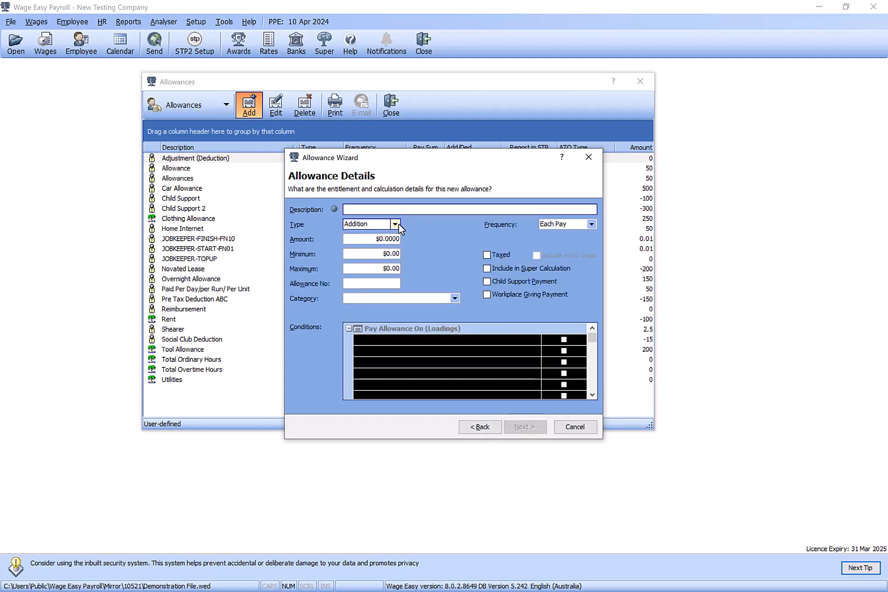
pyautogui.write('Test ')
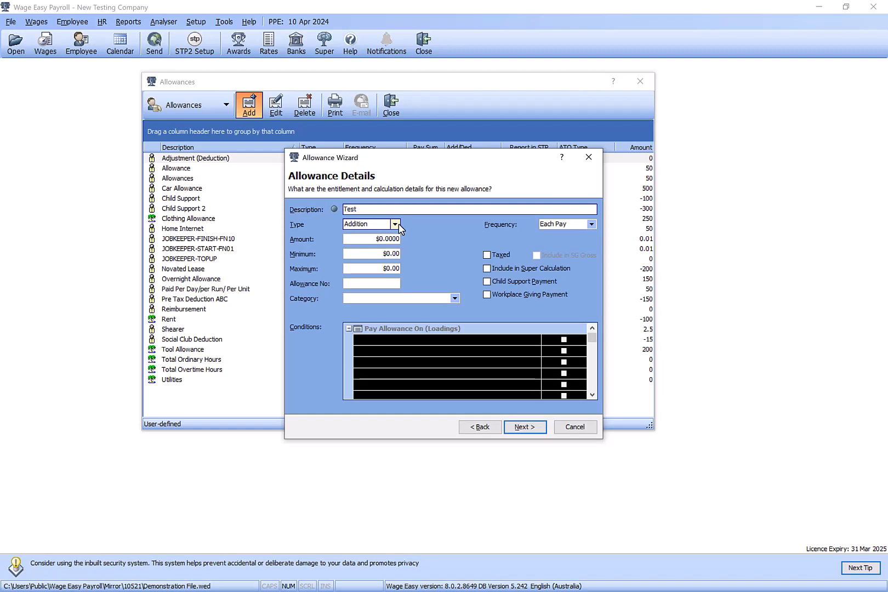
pyautogui.write('Allowance')
# Step: Set the new allowance's type to Addition and its frequency to Each Pay
pyautogui.click(399, 222)
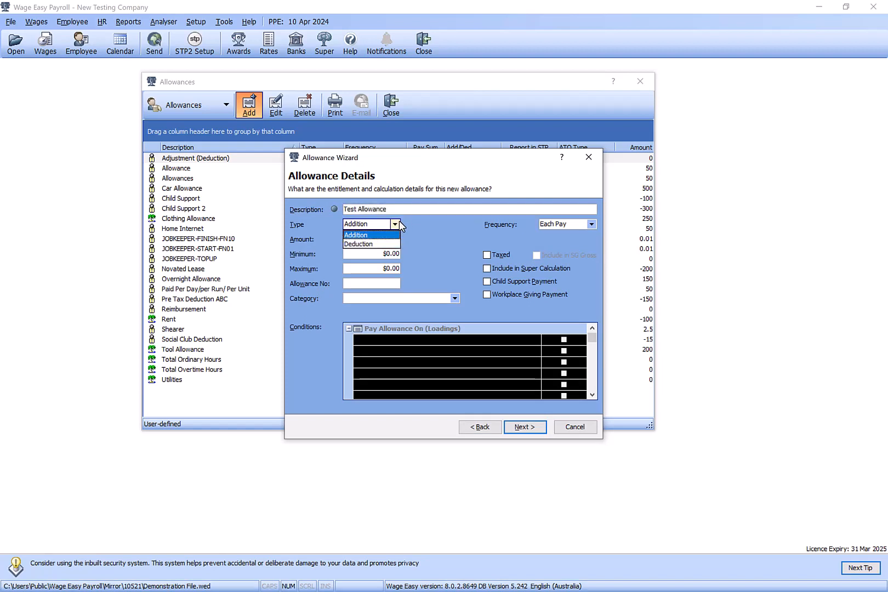
pyautogui.click(365, 235)
pyautogui.click(576, 227)
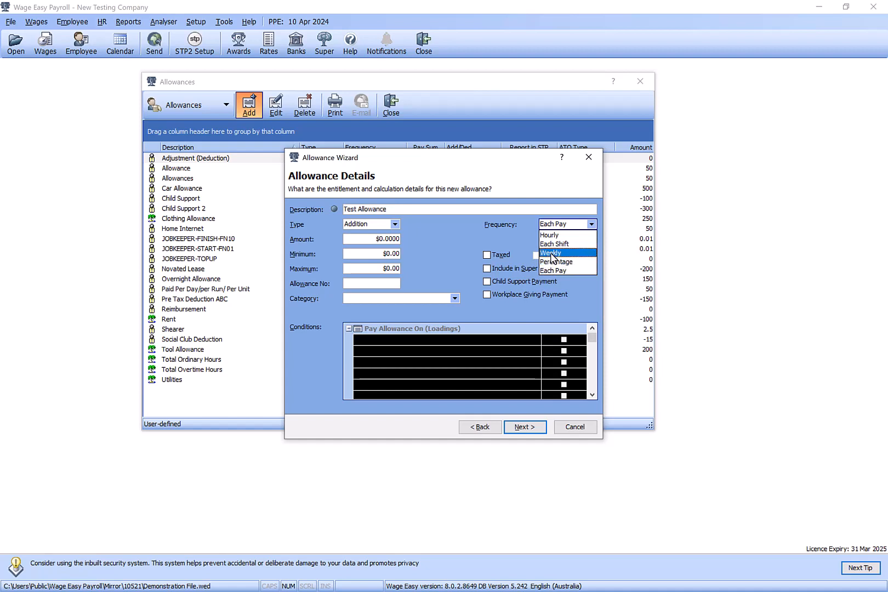
pyautogui.click(558, 271)
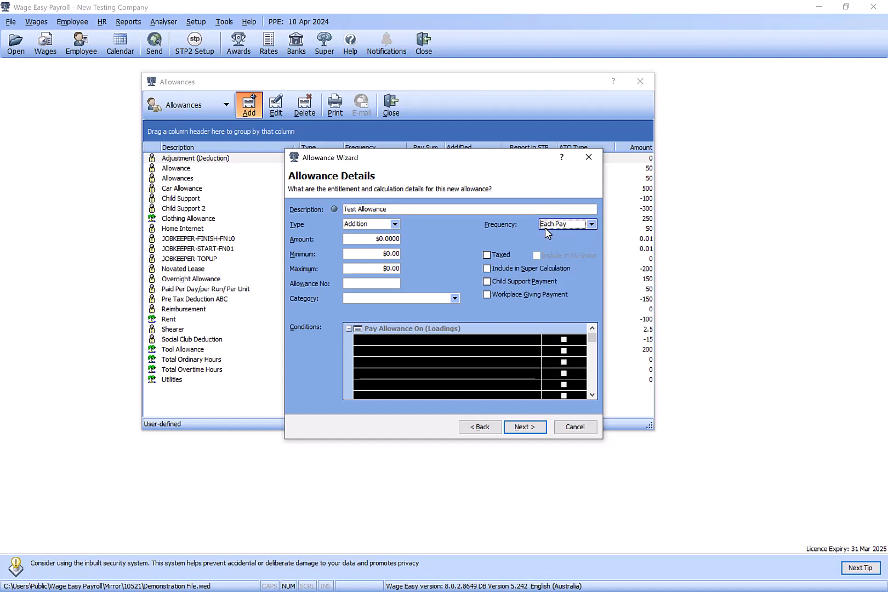
# Step: Set the amount of the Test Allowance to $20
pyautogui.click(382, 244)
pyautogui.write('20')
pyautogui.click(352, 255)
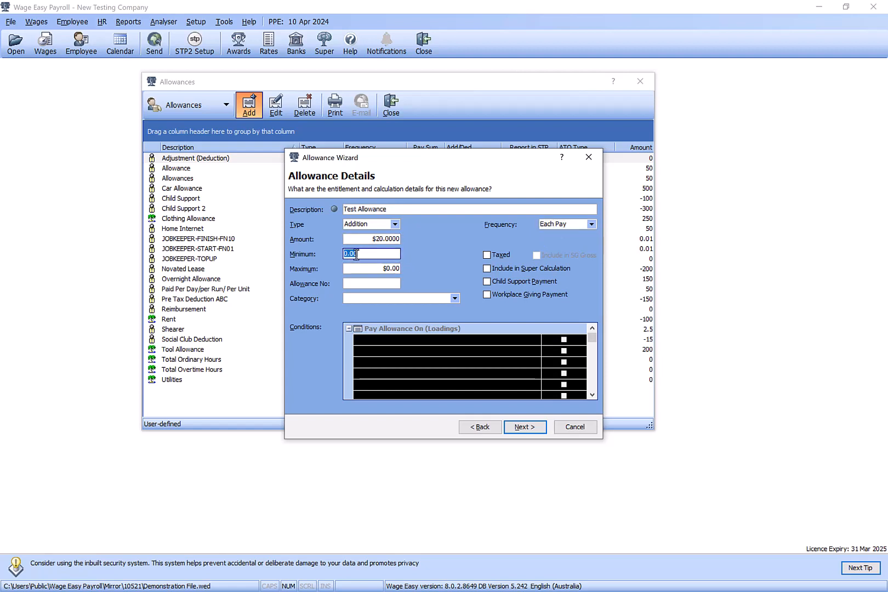
pyautogui.click(349, 240)
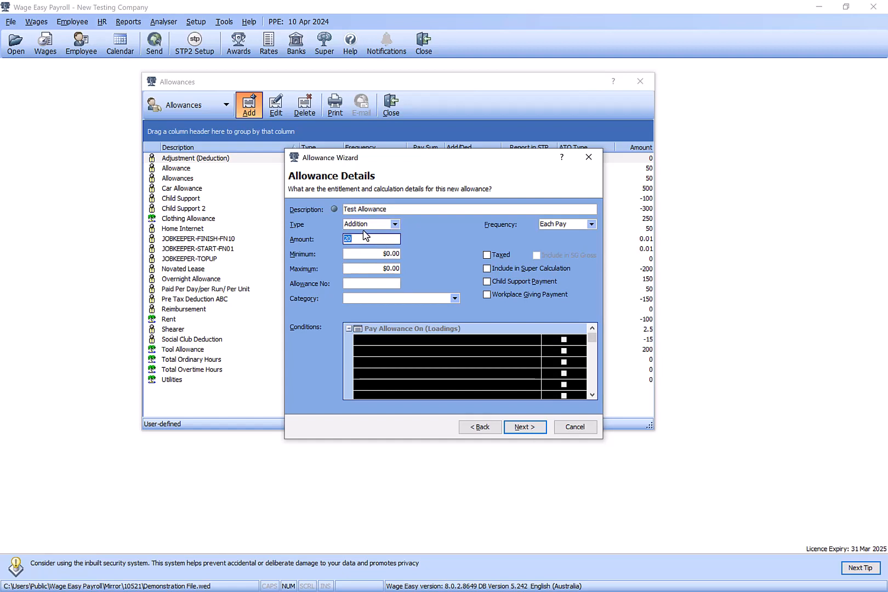
# Step: Mark the Test Allowance as taxed, included in SG Gross and included in the super calculation
pyautogui.click(490, 258)
pyautogui.click(543, 253)
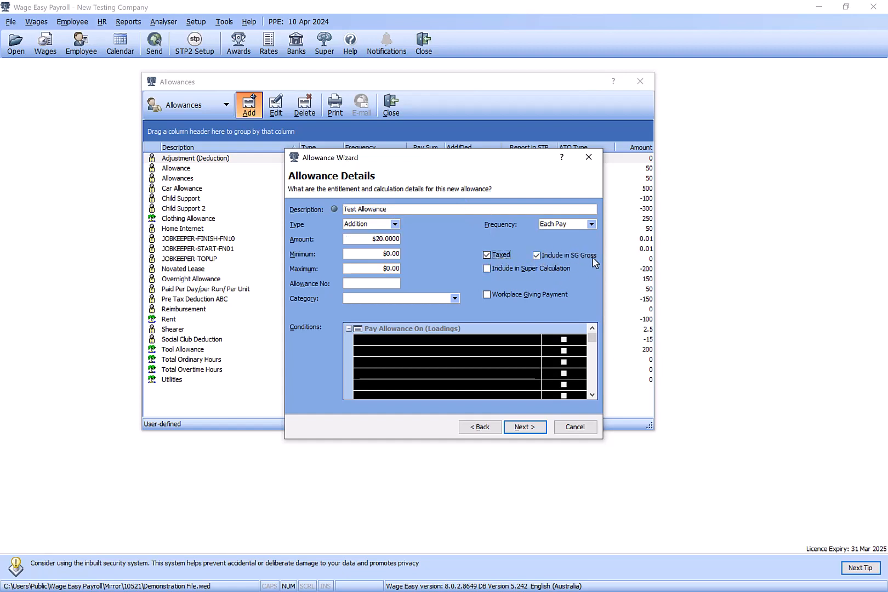
pyautogui.click(487, 270)
pyautogui.click(524, 426)
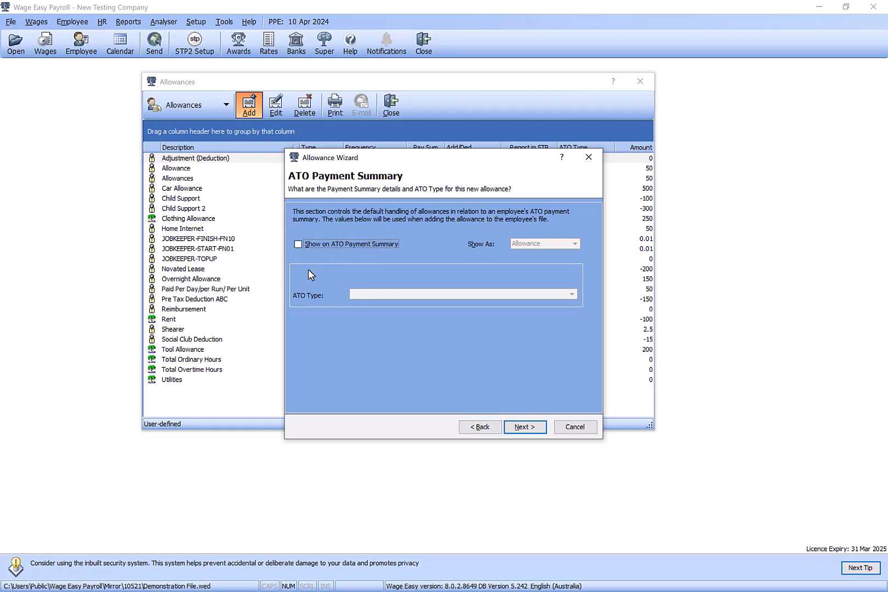
# Step: Show the allowance on the ATO payment summary as Allowance and report it in STP with ATO type Other
pyautogui.click(315, 246)
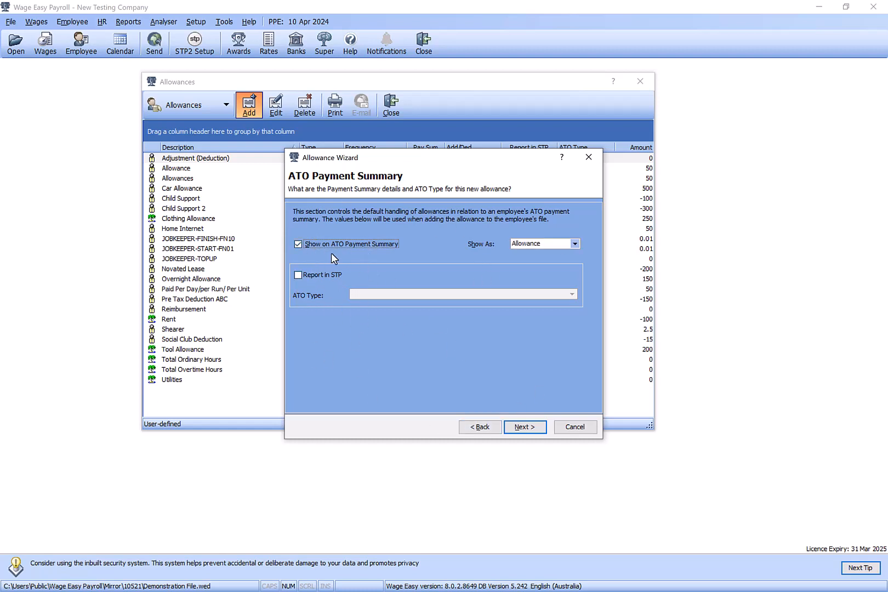
pyautogui.click(542, 243)
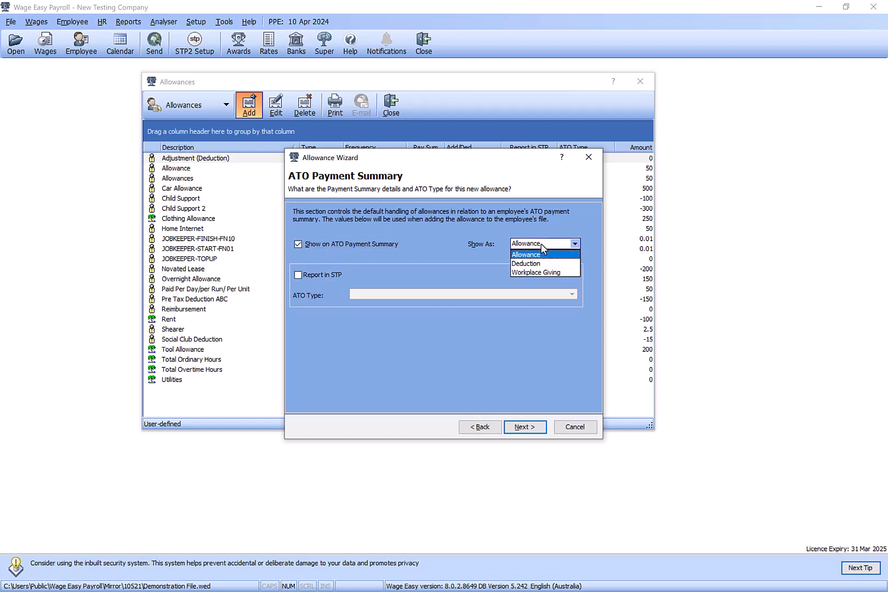
pyautogui.click(543, 251)
pyautogui.click(336, 276)
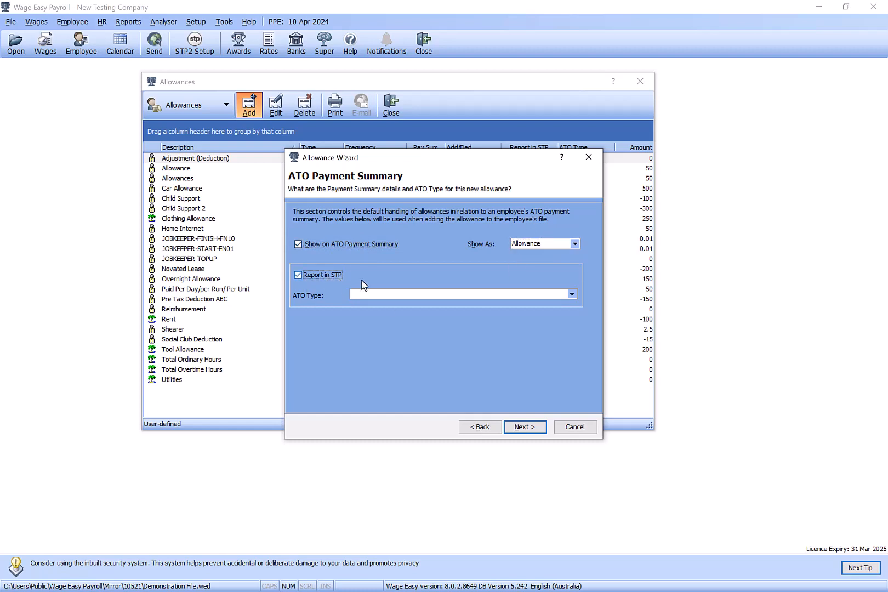
pyautogui.click(571, 294)
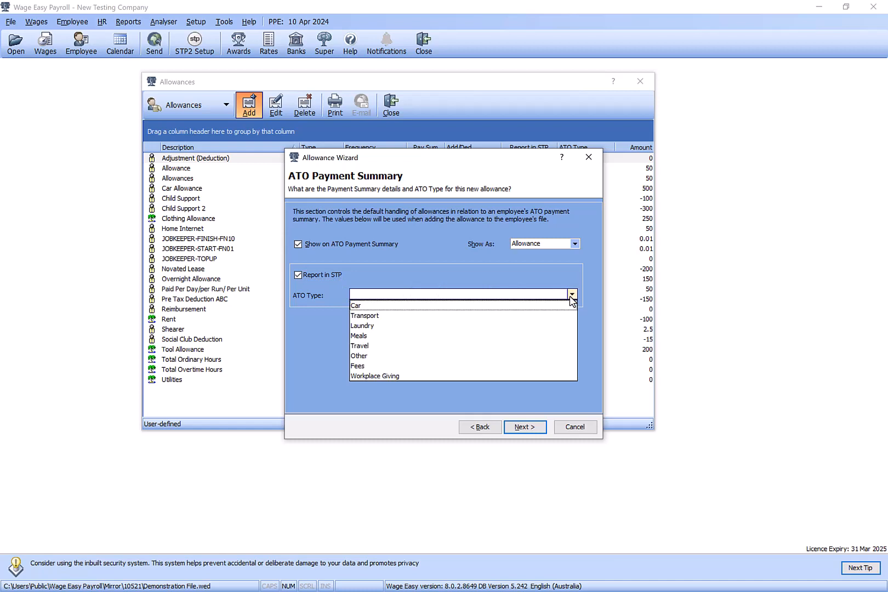
pyautogui.click(359, 356)
# Step: Keep the allowance as an expense to the department in the general ledger and finish creating it
pyautogui.click(538, 428)
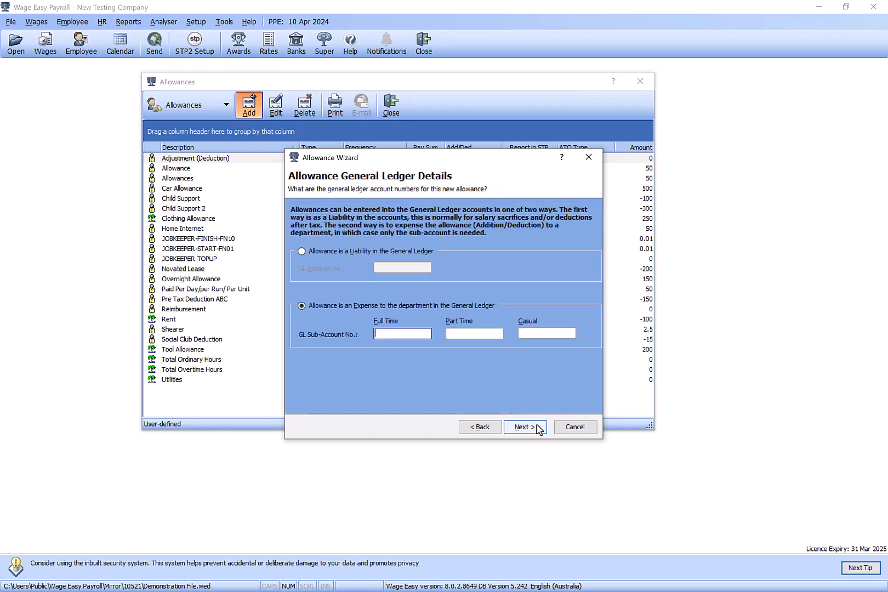
pyautogui.click(537, 428)
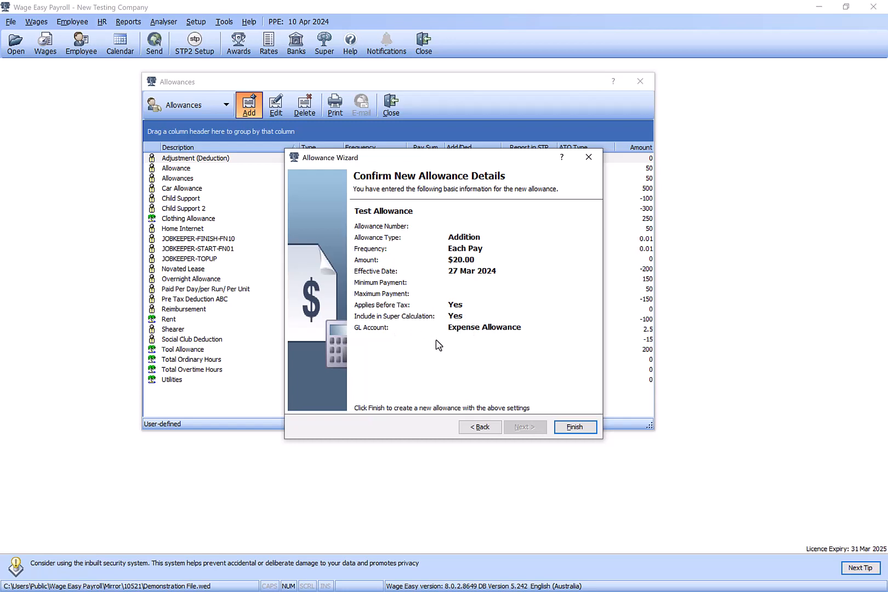
pyautogui.click(572, 429)
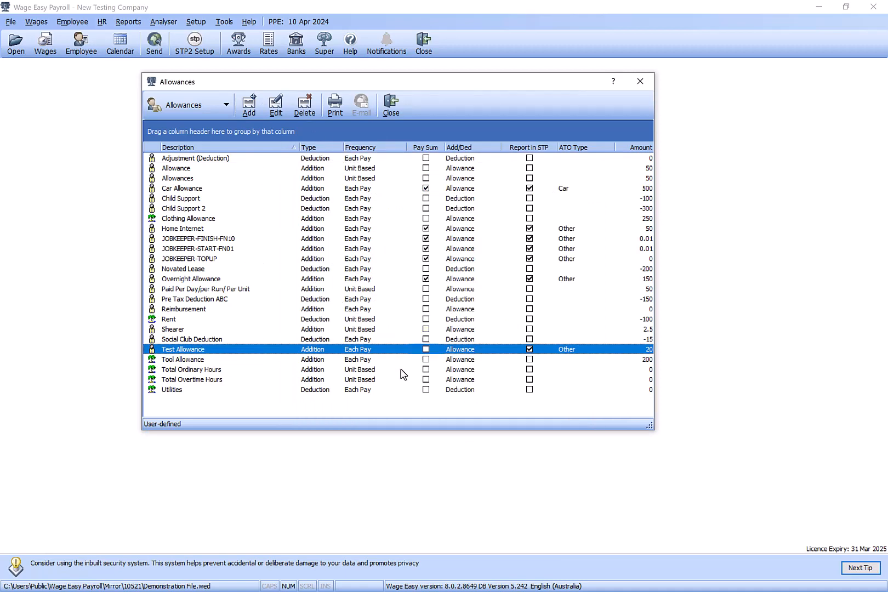
# Step: Start another new standard allowance described as Test 2 with its type set to Deduction
pyautogui.click(248, 104)
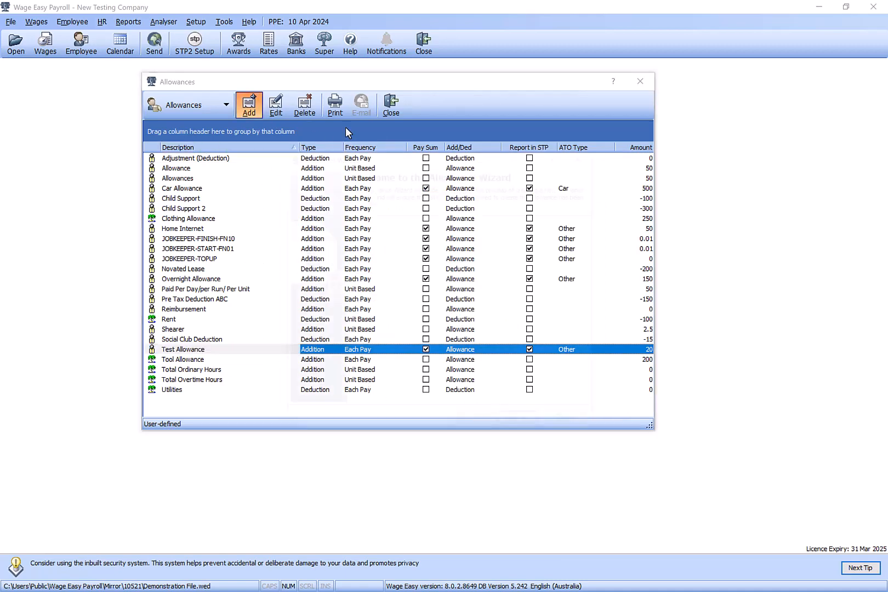
pyautogui.click(522, 427)
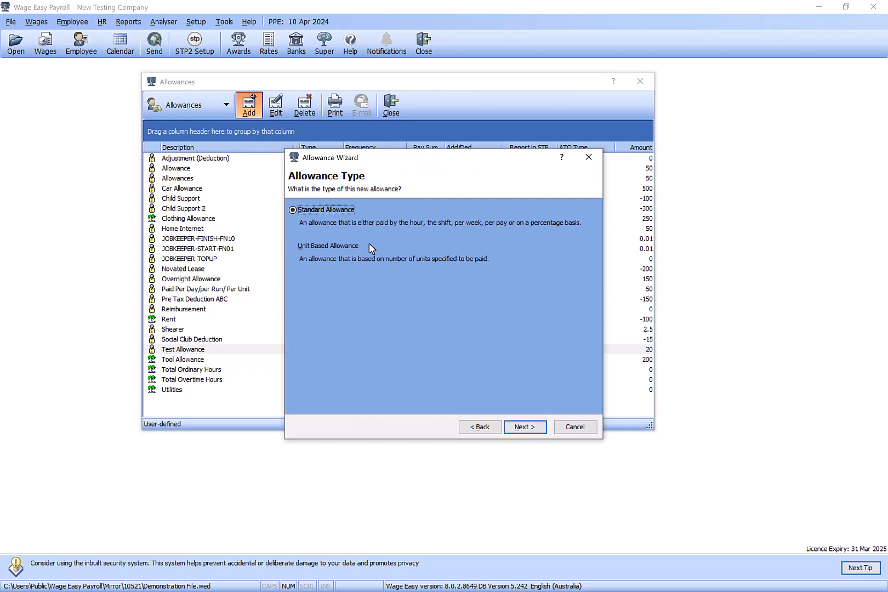
pyautogui.click(520, 427)
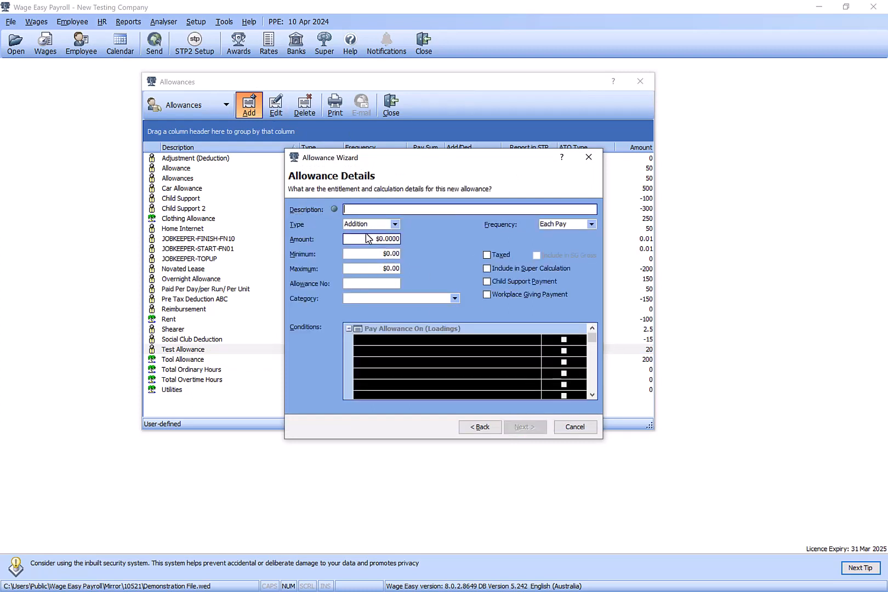
pyautogui.write('Test 2')
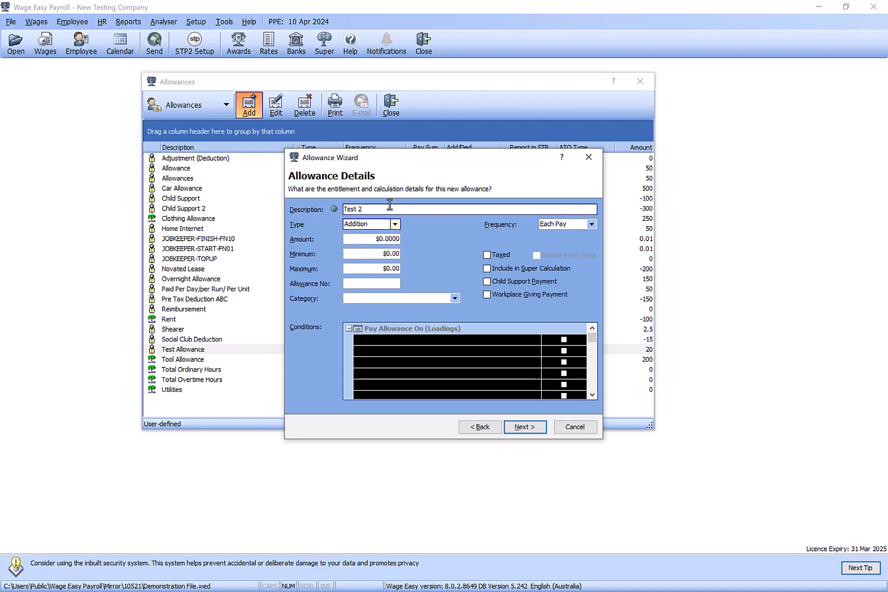
pyautogui.click(395, 224)
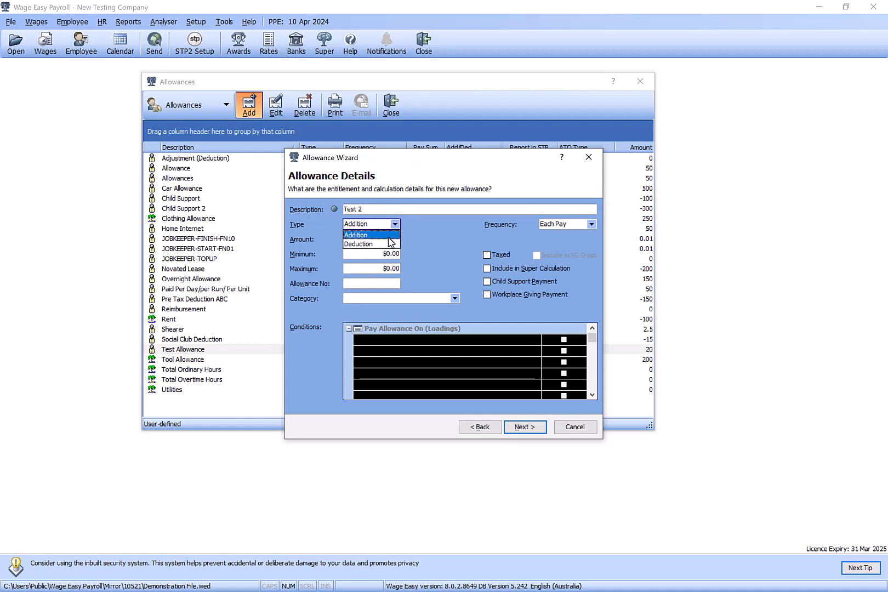
pyautogui.click(387, 245)
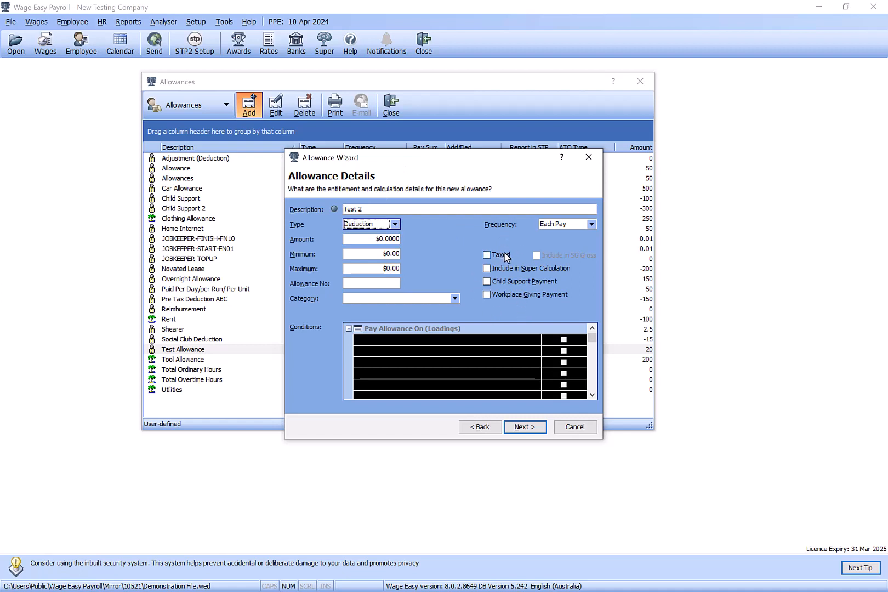
# Step: Set the Test 2 deduction's amount to 29 and proceed past the ATO payment summary to the general ledger details
pyautogui.click(381, 239)
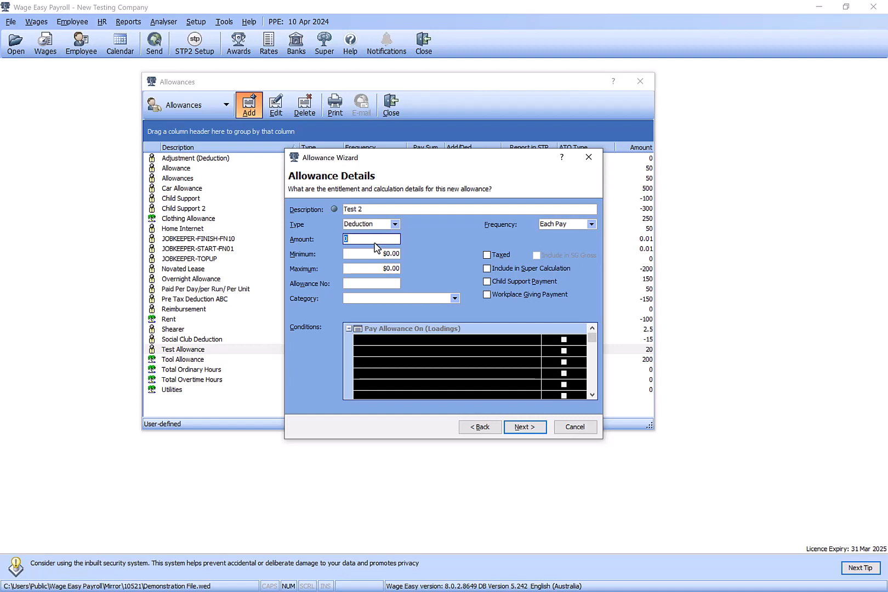
pyautogui.write('29')
pyautogui.click(525, 427)
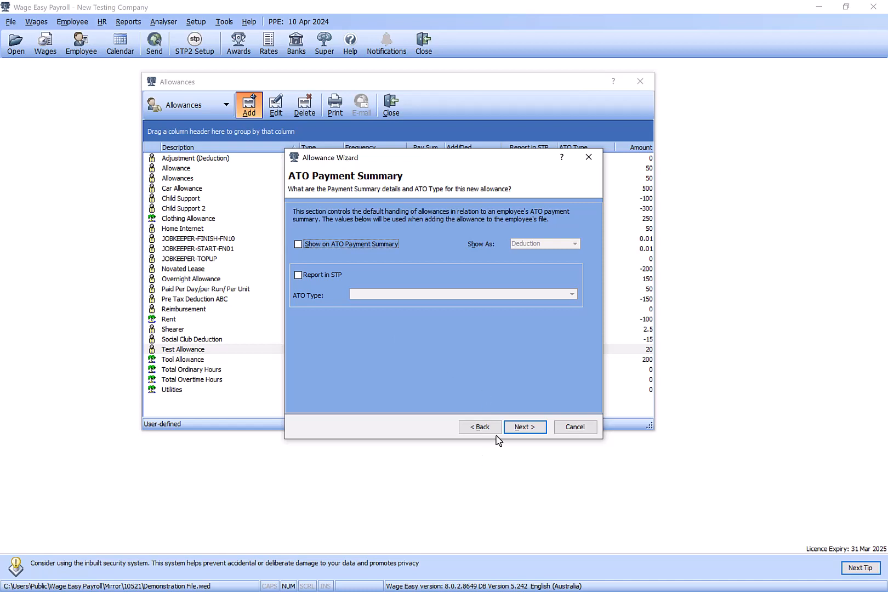
pyautogui.click(521, 430)
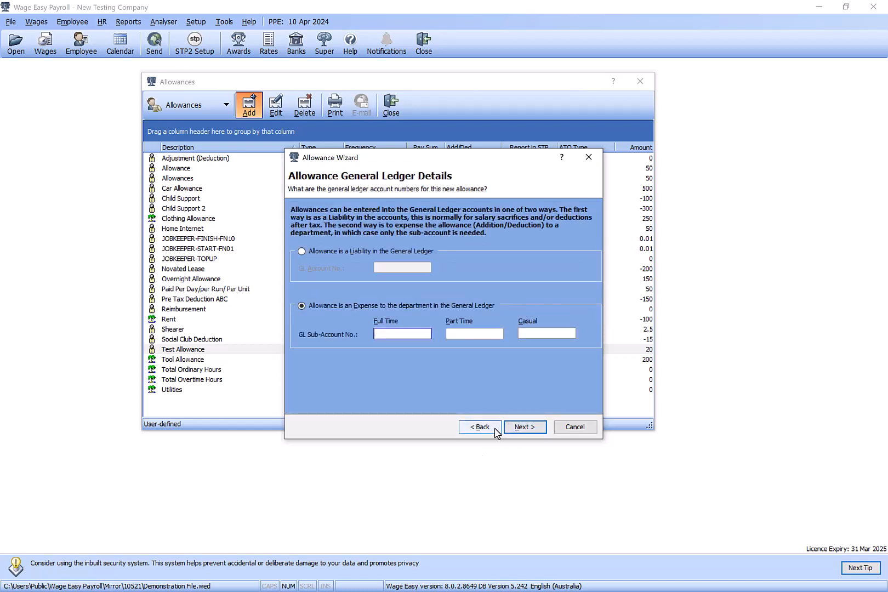
# Step: Discard the unfinished Test 2 deduction and close the Allowances list
pyautogui.click(495, 431)
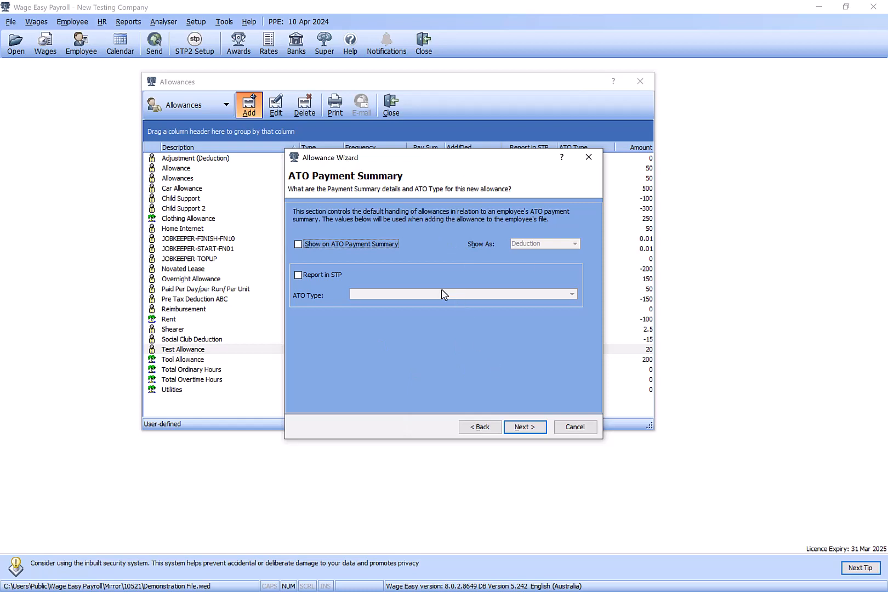
pyautogui.press('Escape')
pyautogui.click(402, 111)
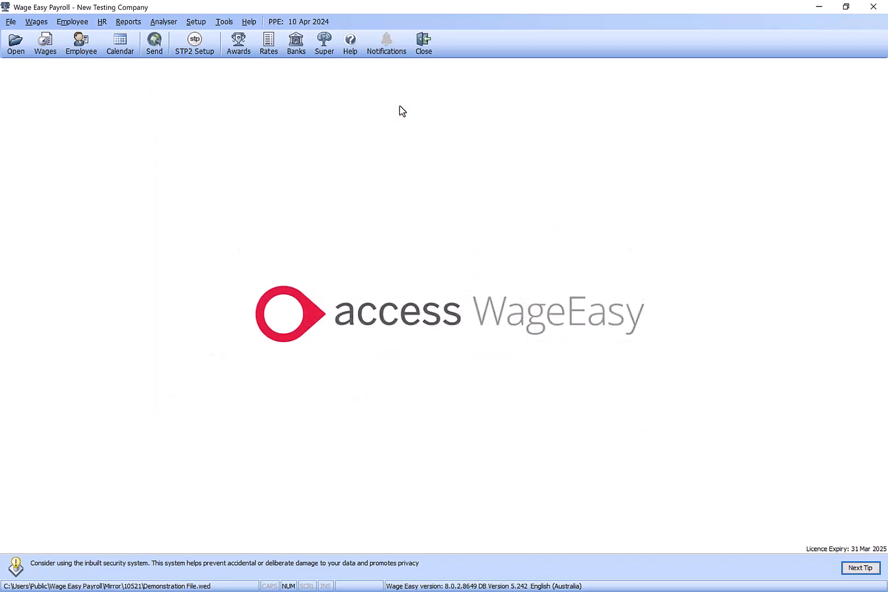